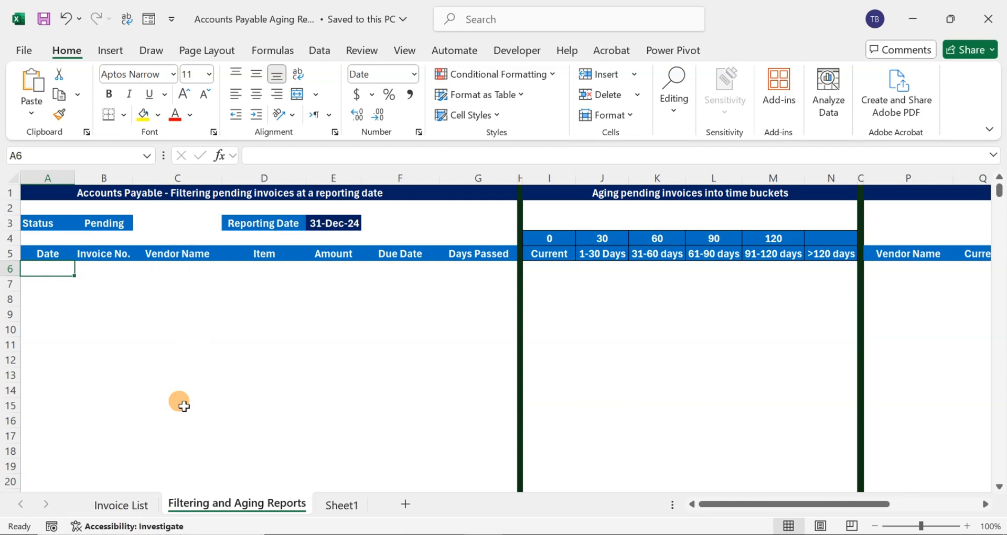
Review the Invoice List sheet's table, from its header row and first invoices to the Payment Date column
{"action": "left_click", "coordinate": [130, 507]}
{"action": "scroll", "coordinate": [112, 195], "scroll_direction": "up", "scroll_amount": 9}
{"action": "left_click", "coordinate": [161, 255]}
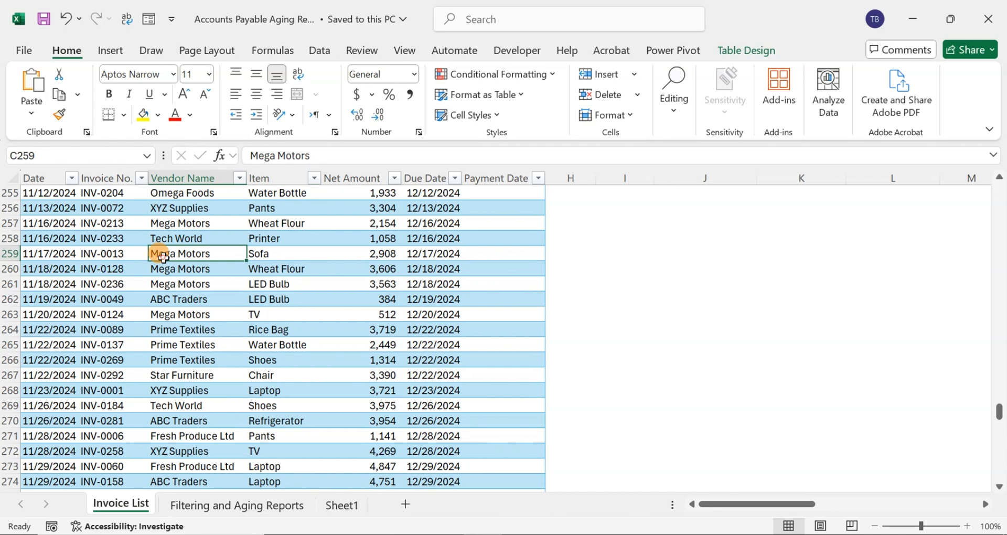
{"action": "key", "text": "ctrl+Up"}
{"action": "key", "text": "Left"}
{"action": "key", "text": "Left"}
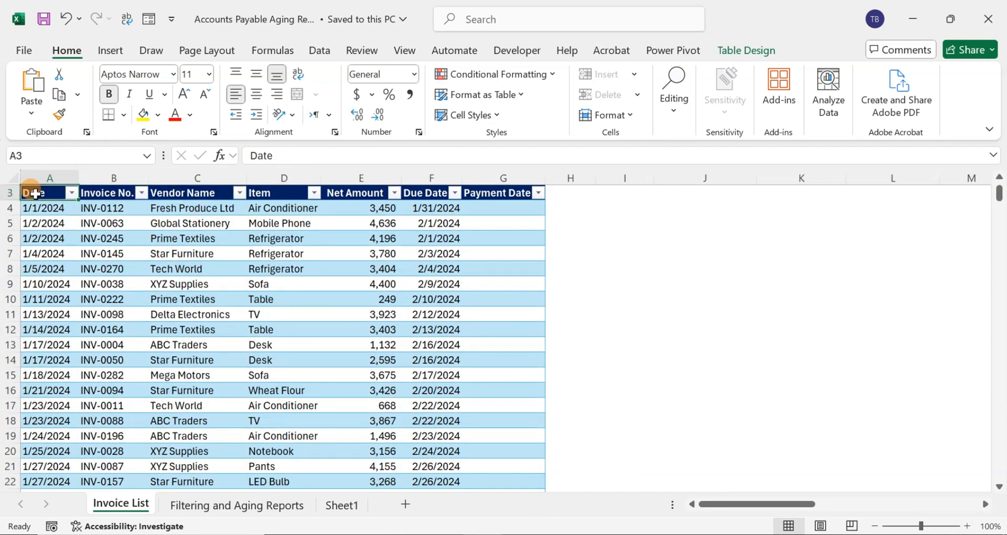
{"action": "left_click_drag", "start_coordinate": [31, 192], "coordinate": [416, 300]}
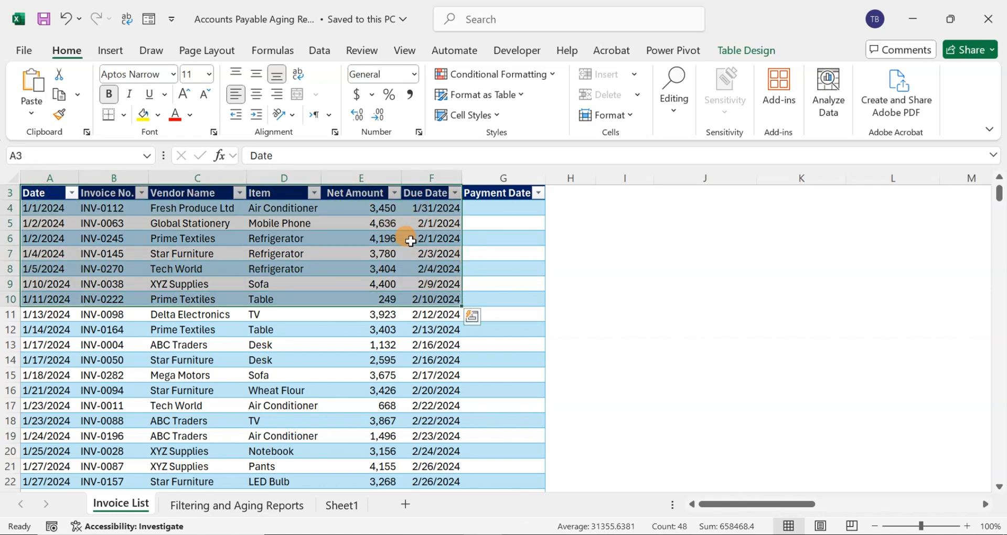
{"action": "left_click", "coordinate": [490, 208]}
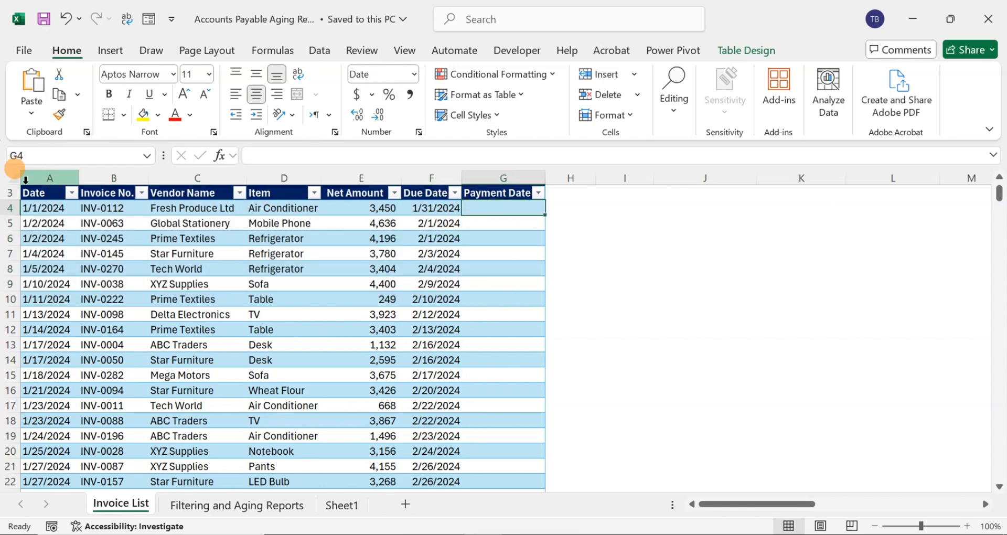
{"action": "left_click_drag", "start_coordinate": [39, 204], "coordinate": [413, 210]}
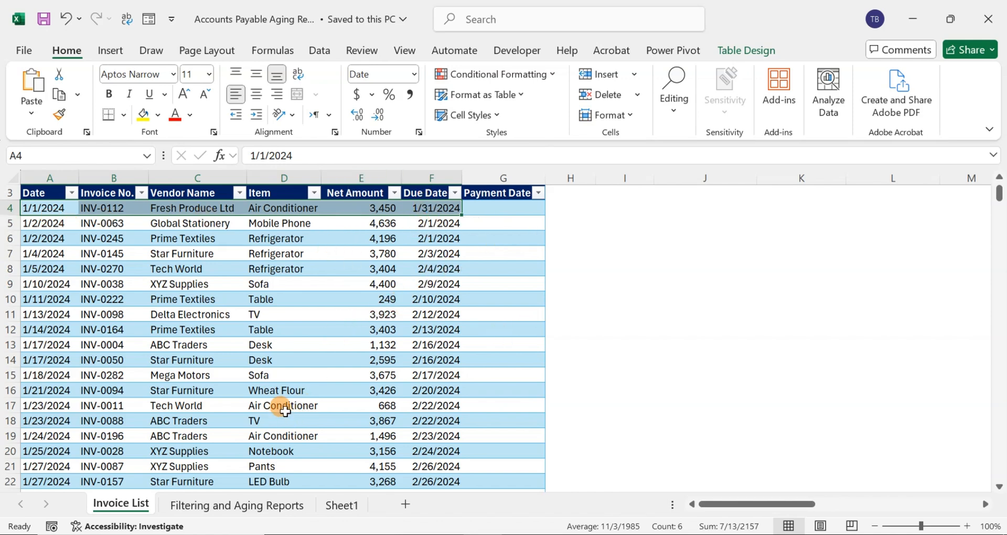
Begin a FILTER formula in cell A6 of Filtering and Aging Reports, with Table1's Date through Due Date columns as the array
{"action": "left_click", "coordinate": [246, 505]}
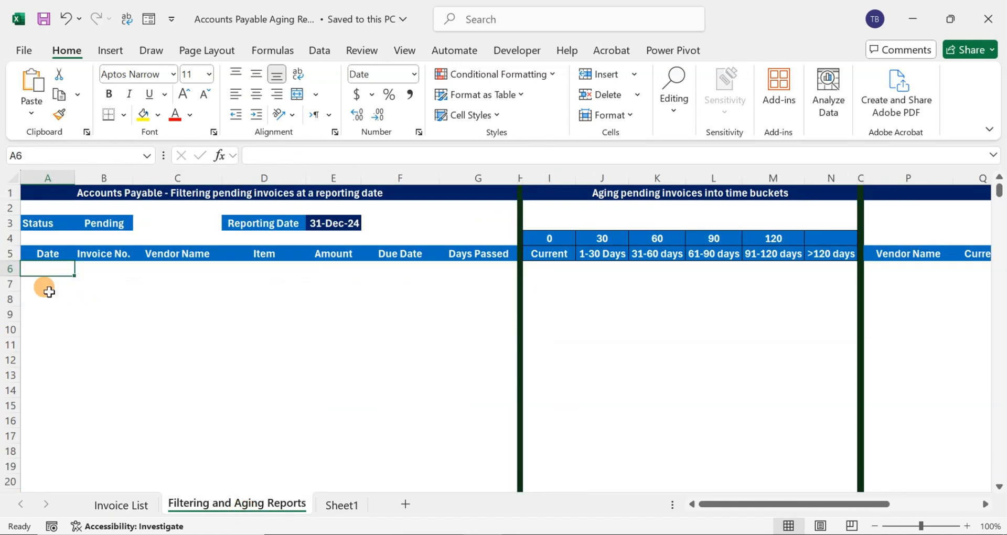
{"action": "type", "text": "="}
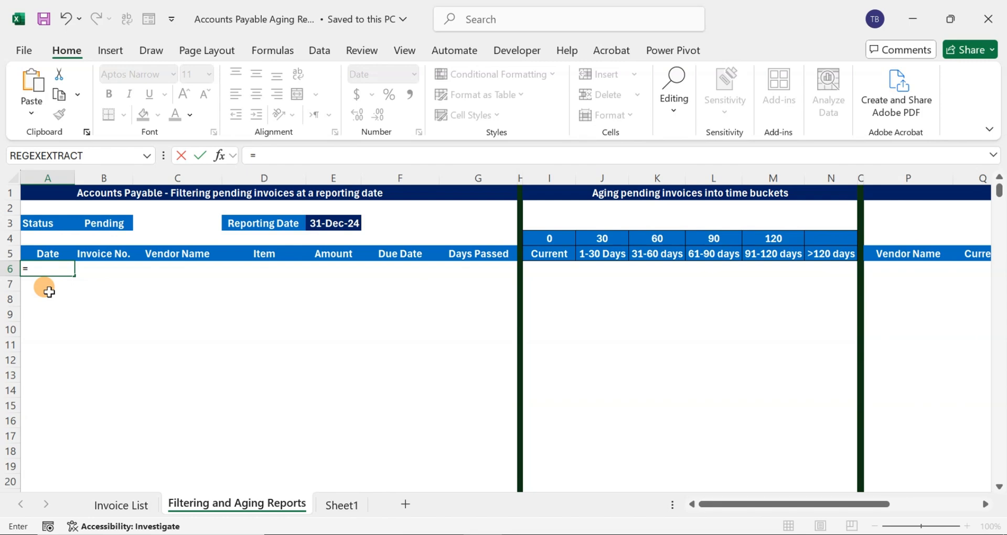
{"action": "type", "text": "Filte"}
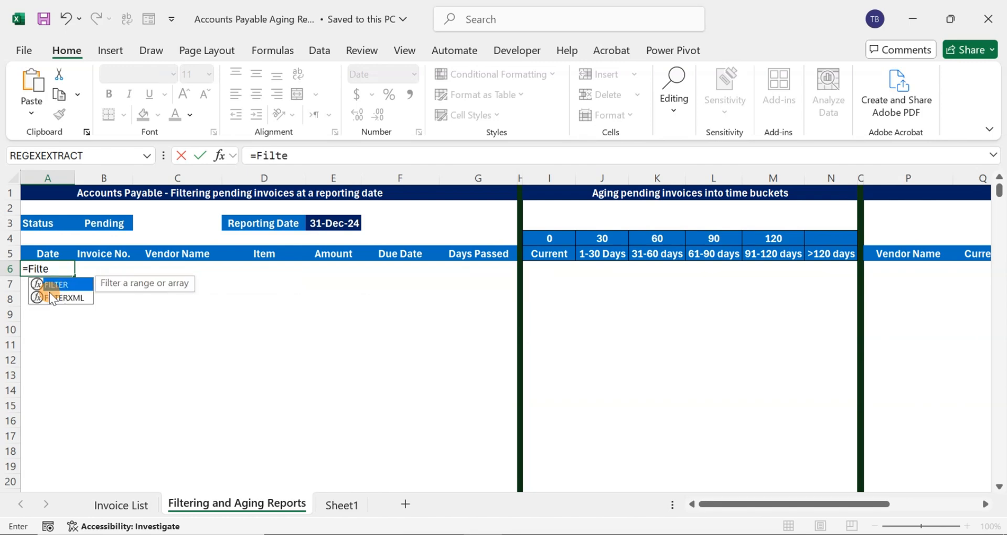
{"action": "key", "text": "Tab"}
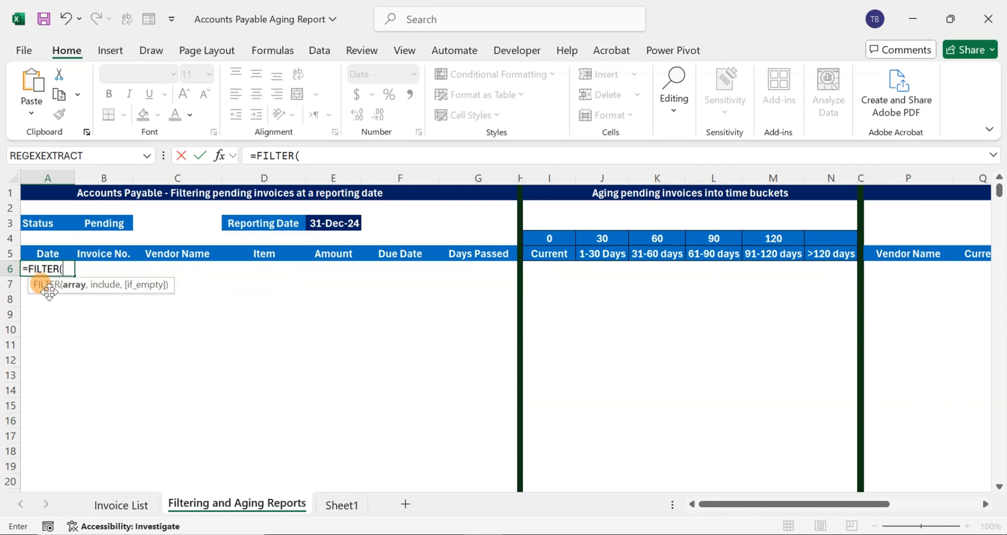
{"action": "left_click", "coordinate": [138, 506]}
{"action": "left_click", "coordinate": [58, 209]}
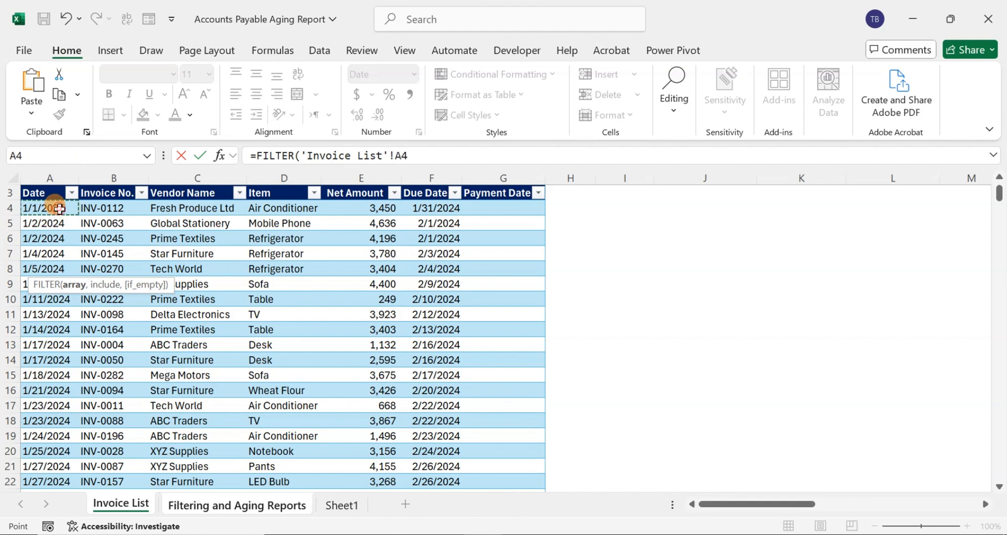
{"action": "key", "text": "shift+Right"}
{"action": "key", "text": "shift+Right"}
{"action": "key", "text": "shift+Right"}
{"action": "key", "text": "shift+Right"}
{"action": "key", "text": "shift+Right"}
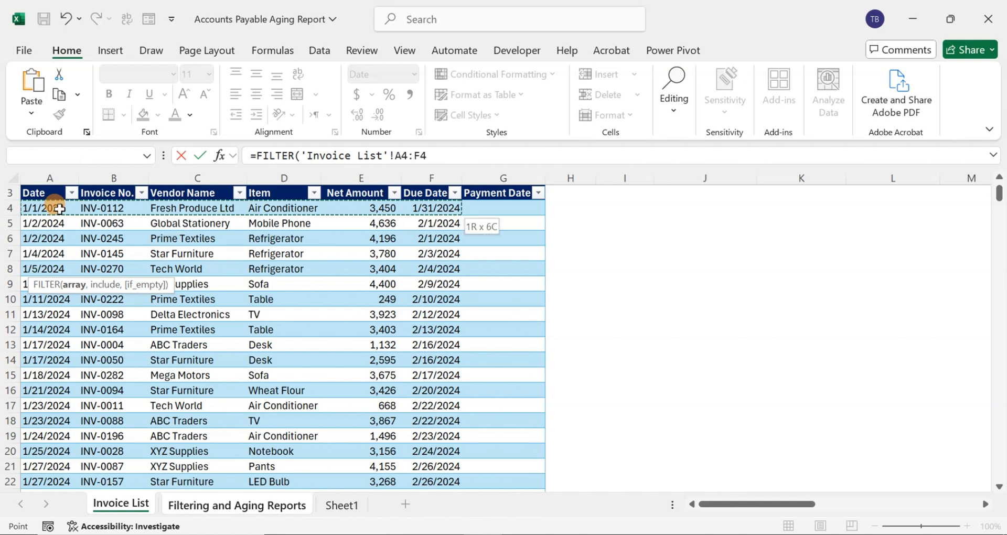
{"action": "key", "text": "ctrl+shift+Down"}
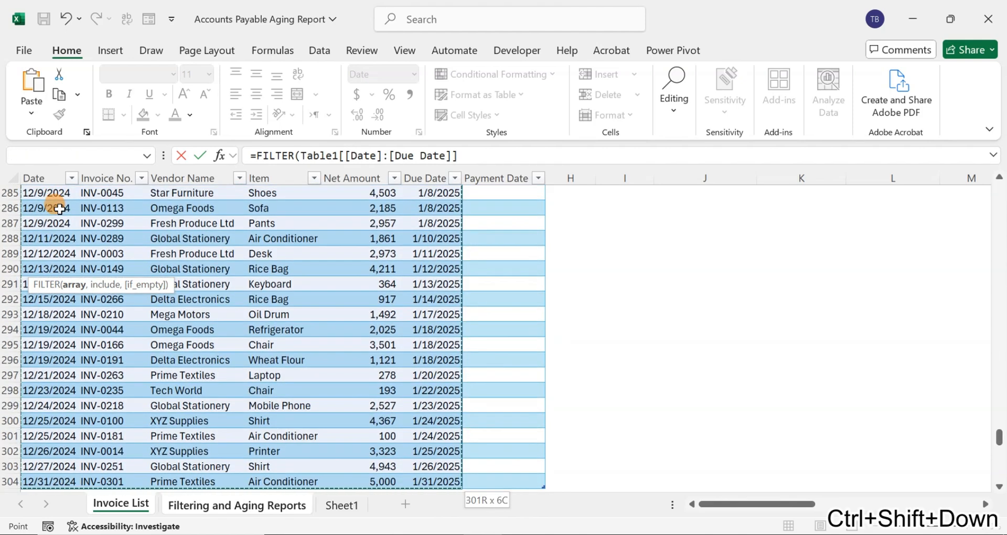
{"action": "type", "text": ","}
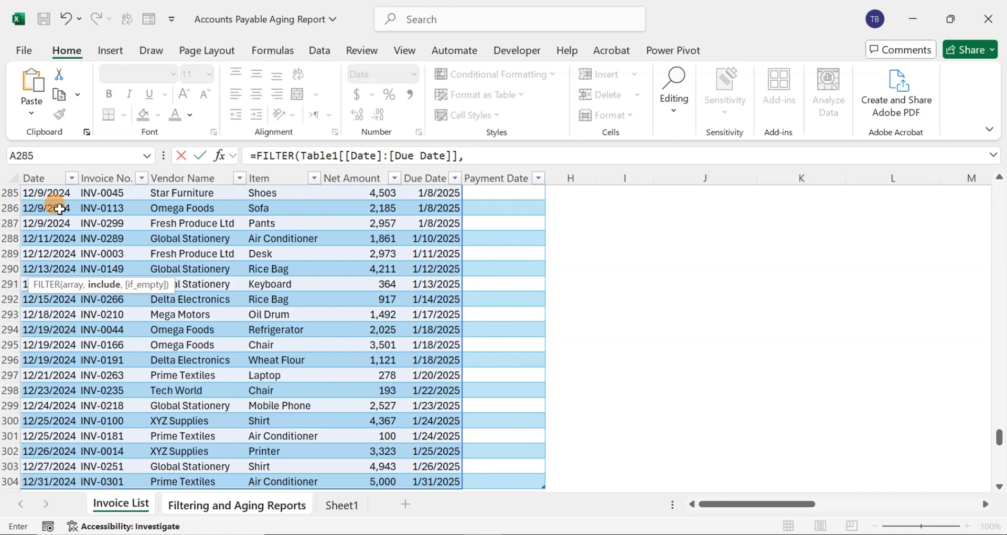
{"action": "type", "text": "("}
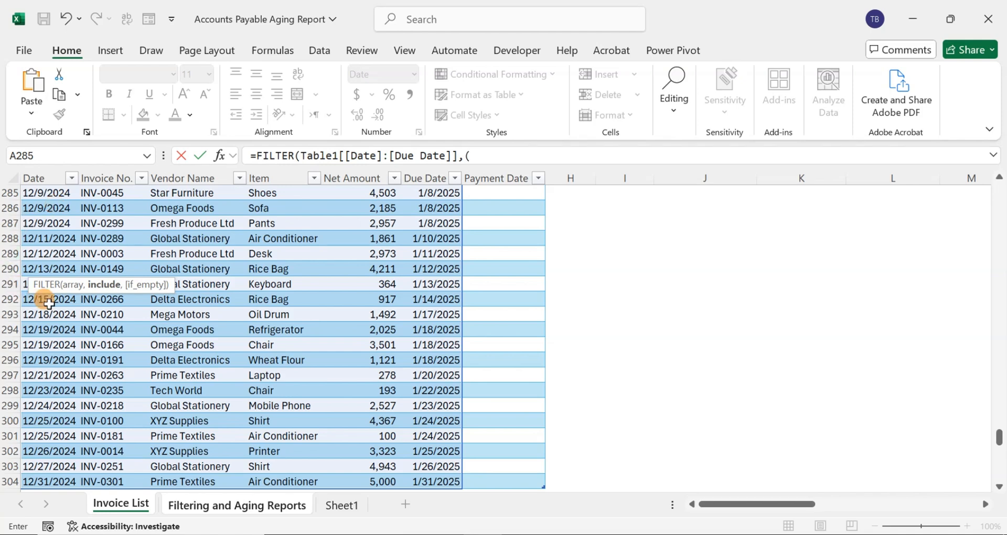
Add the FILTER condition that Table1[Date] is less than or equal to the reporting date, as absolute reference $E$3
{"action": "left_click", "coordinate": [59, 252]}
{"action": "key", "text": "ctrl+Up"}
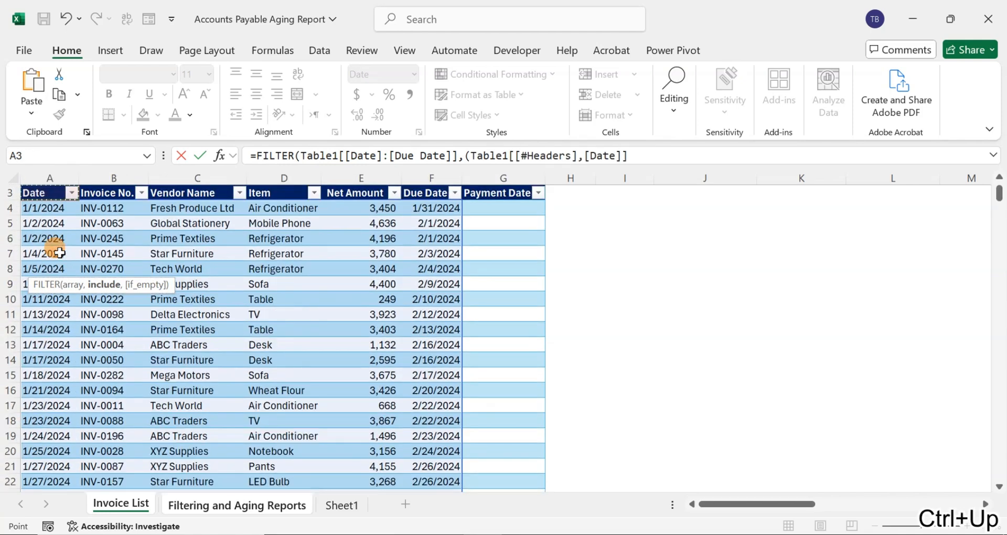
{"action": "key", "text": "Down"}
{"action": "key", "text": "ctrl+shift+Down"}
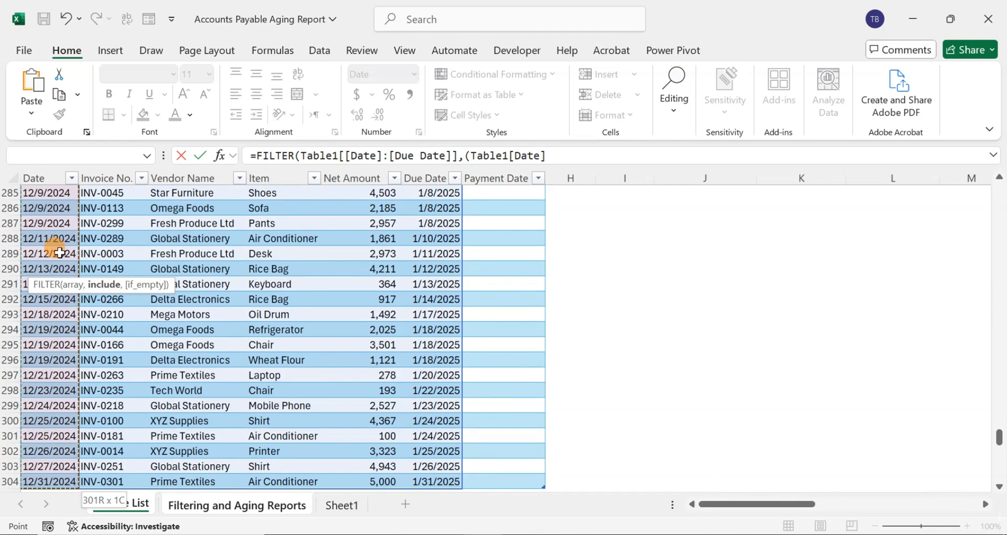
{"action": "type", "text": "<="}
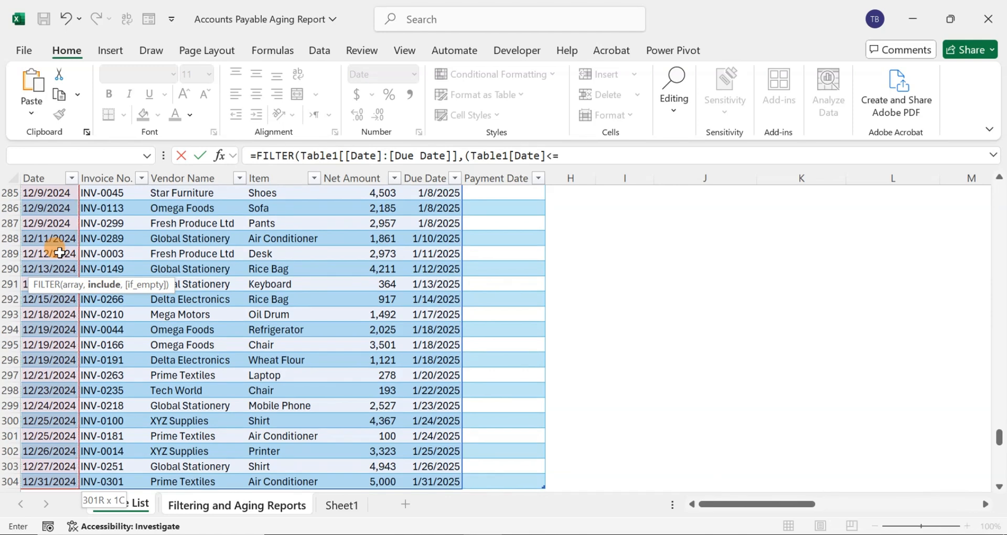
{"action": "left_click", "coordinate": [210, 505]}
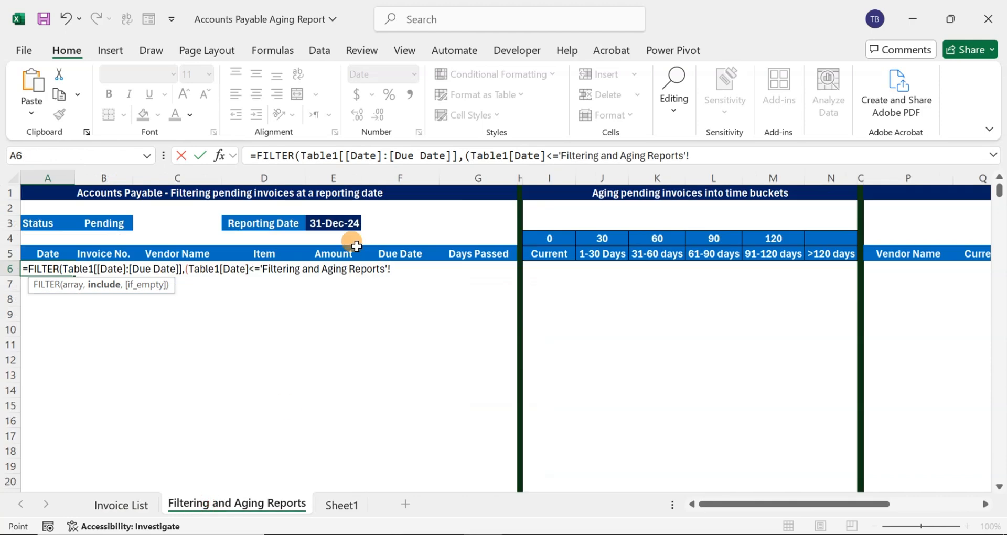
{"action": "left_click", "coordinate": [330, 224]}
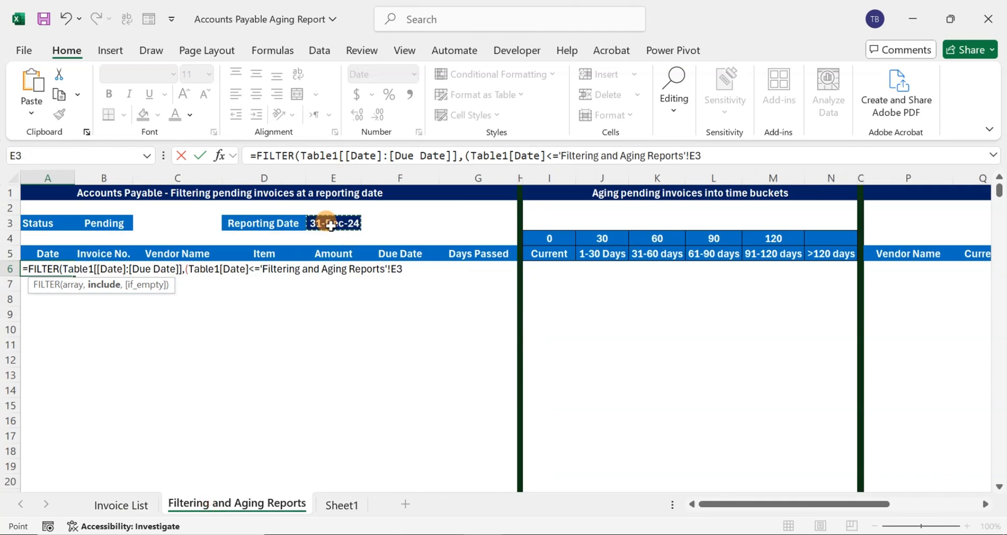
{"action": "key", "text": "F4"}
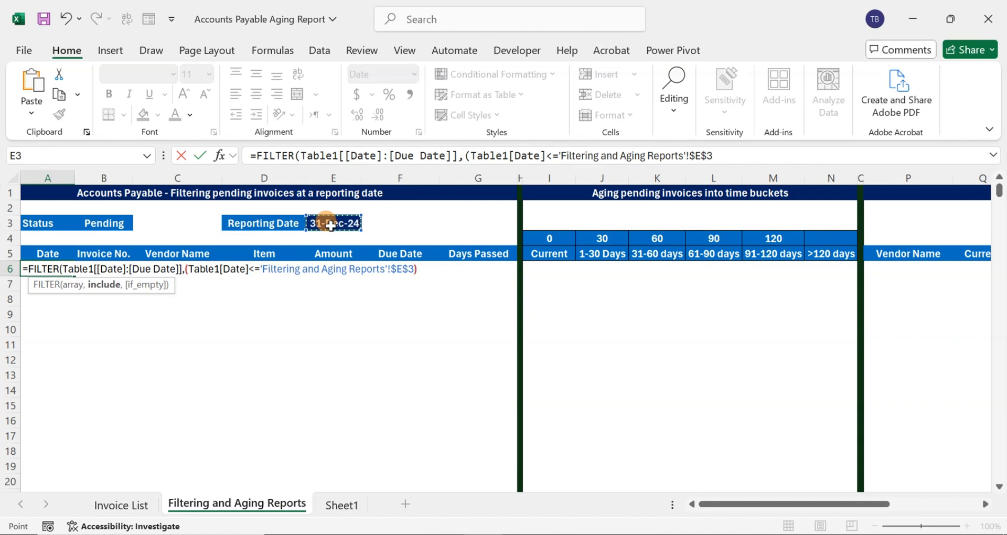
{"action": "type", "text": ")*(("}
Multiply by a nested second condition group that starts with Table1[Payment Date]="" for unpaid invoices
{"action": "left_click", "coordinate": [149, 502]}
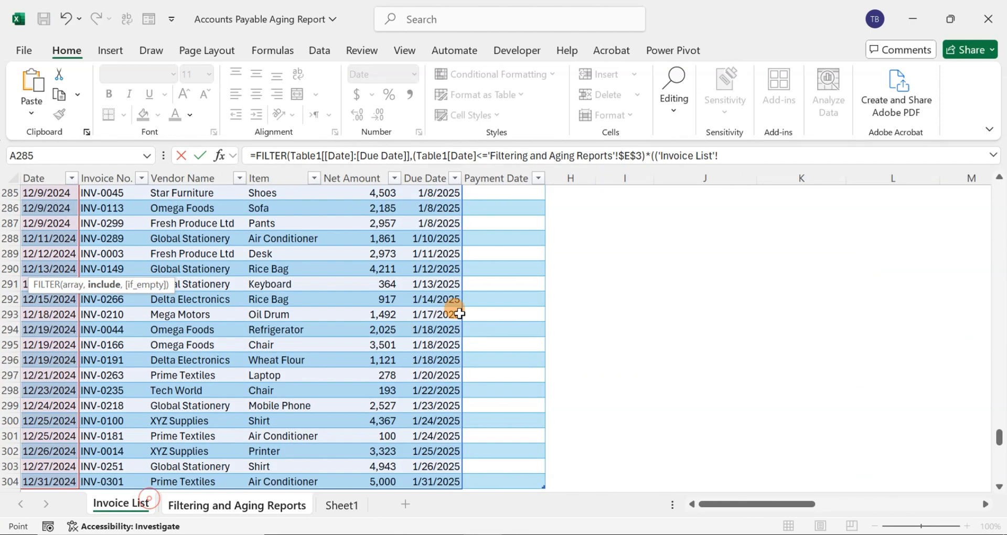
{"action": "left_click", "coordinate": [519, 267]}
{"action": "key", "text": "ctrl+Up"}
{"action": "key", "text": "Down"}
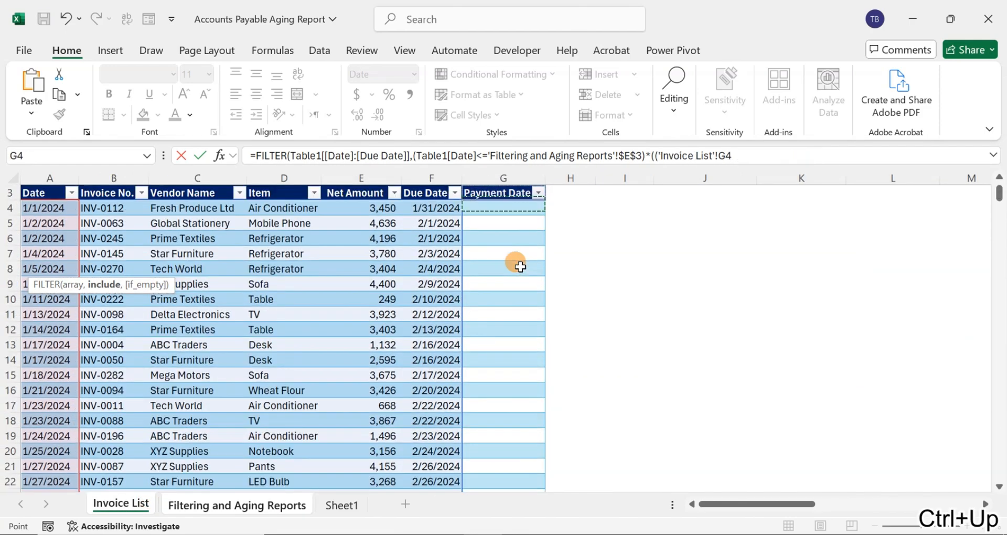
{"action": "key", "text": "ctrl+shift+Down"}
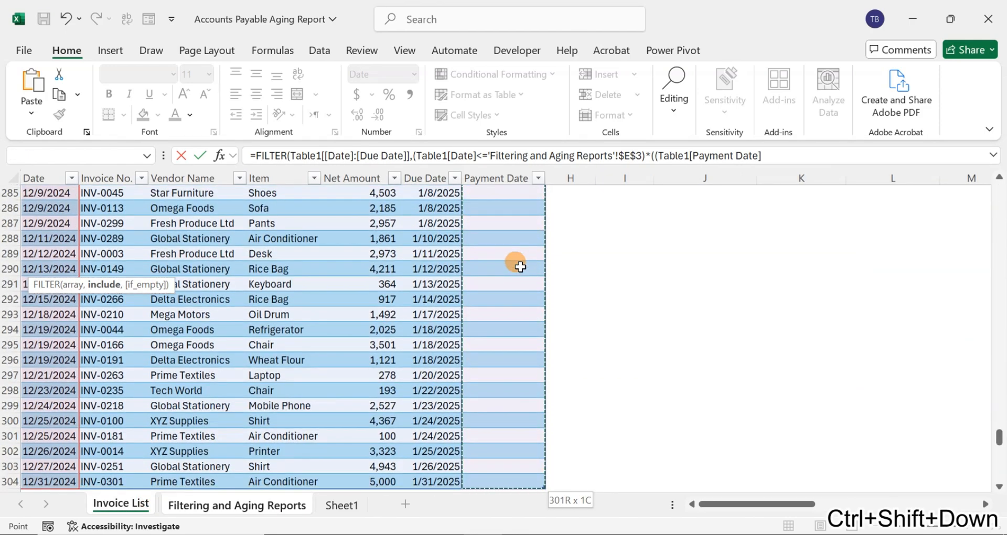
{"action": "type", "text": "=\"\")+("}
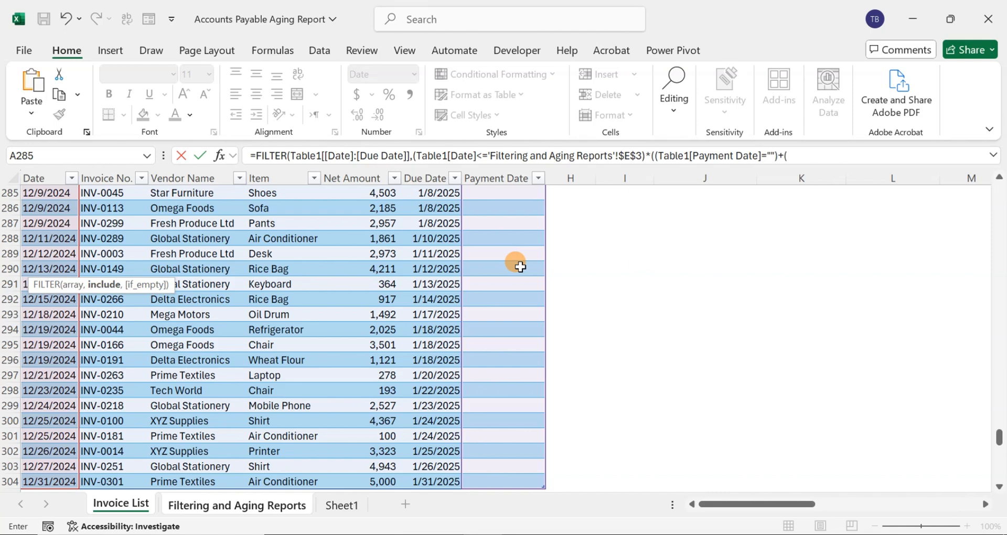
Add the alternative condition Table1[Payment Date] greater than the reporting date in $E$3, close all parentheses and enter the FILTER formula
{"action": "left_click", "coordinate": [519, 266]}
{"action": "key", "text": "ctrl+Up"}
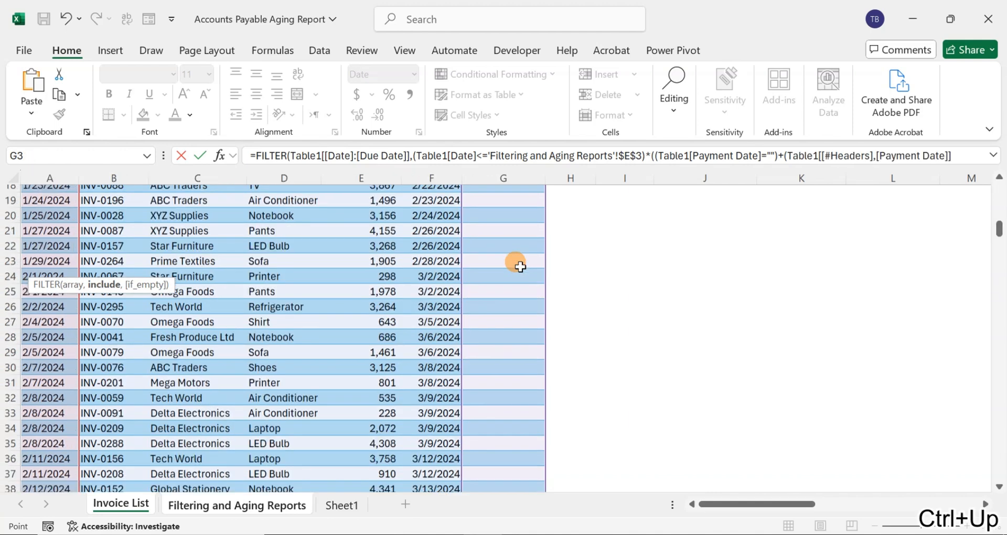
{"action": "key", "text": "ctrl+shift+Down"}
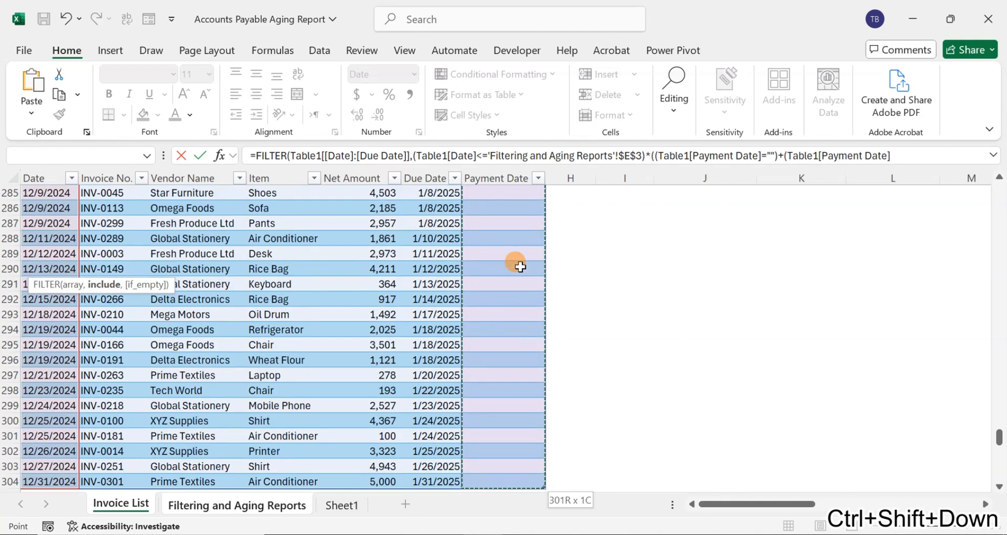
{"action": "type", "text": ">"}
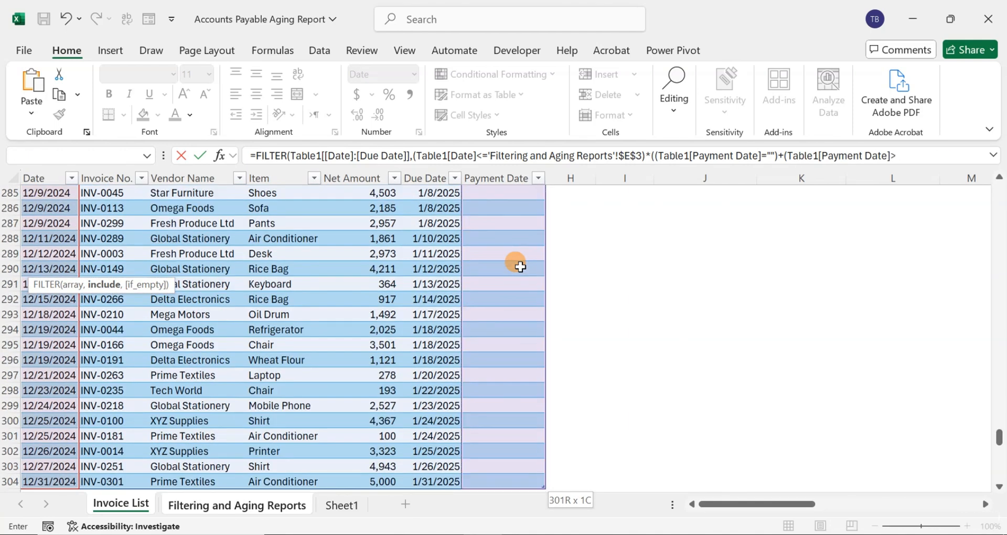
{"action": "left_click", "coordinate": [235, 505]}
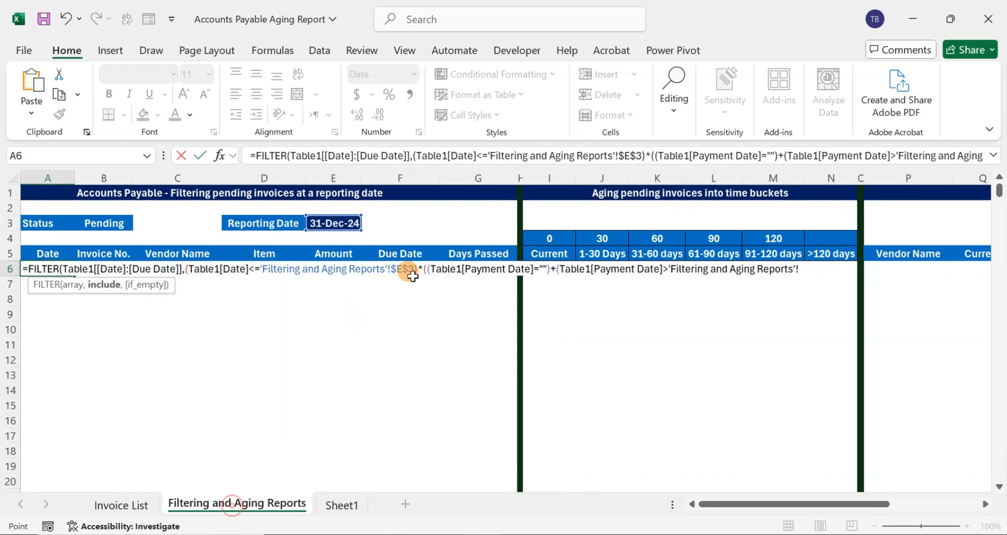
{"action": "left_click", "coordinate": [344, 225]}
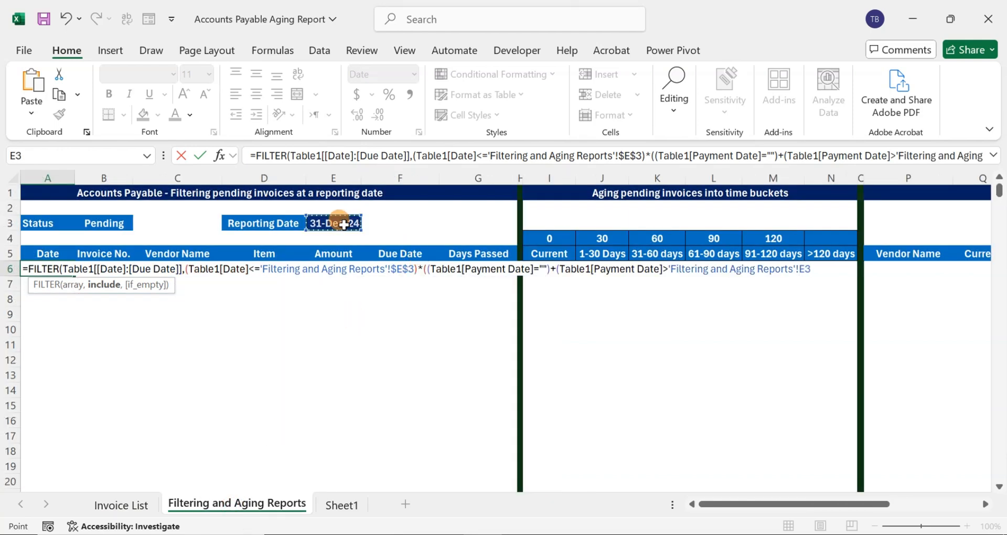
{"action": "key", "text": "F4"}
{"action": "type", "text": ")"}
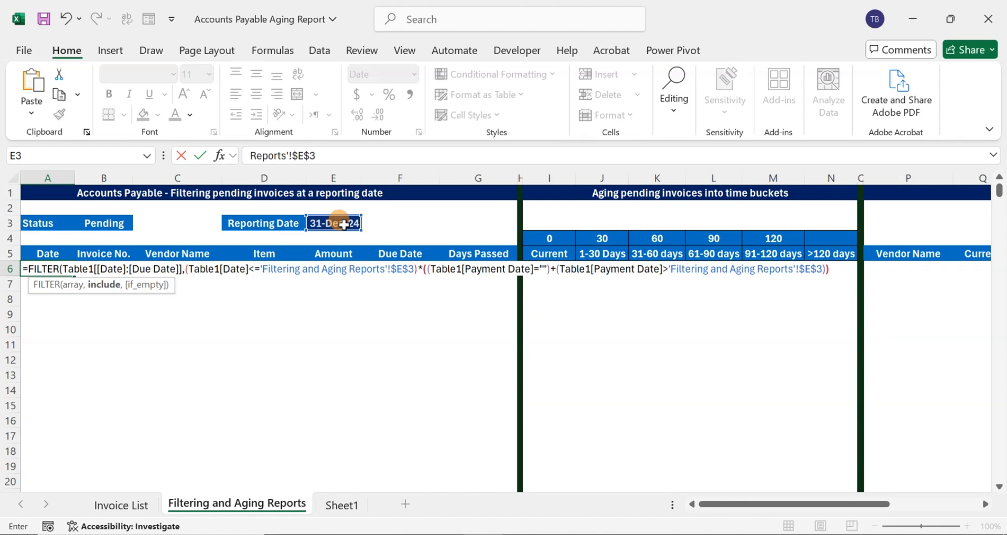
{"action": "type", "text": ")"}
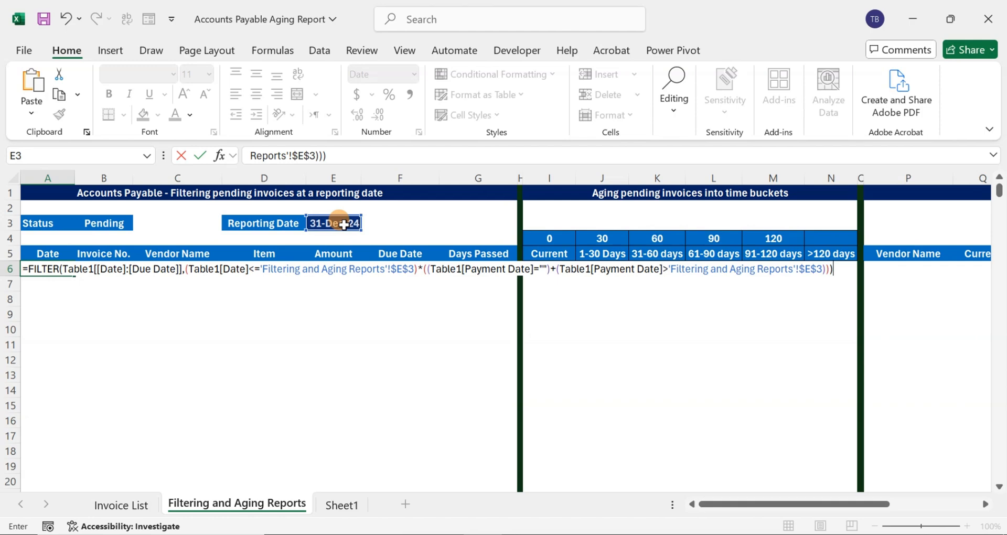
{"action": "key", "text": "Return"}
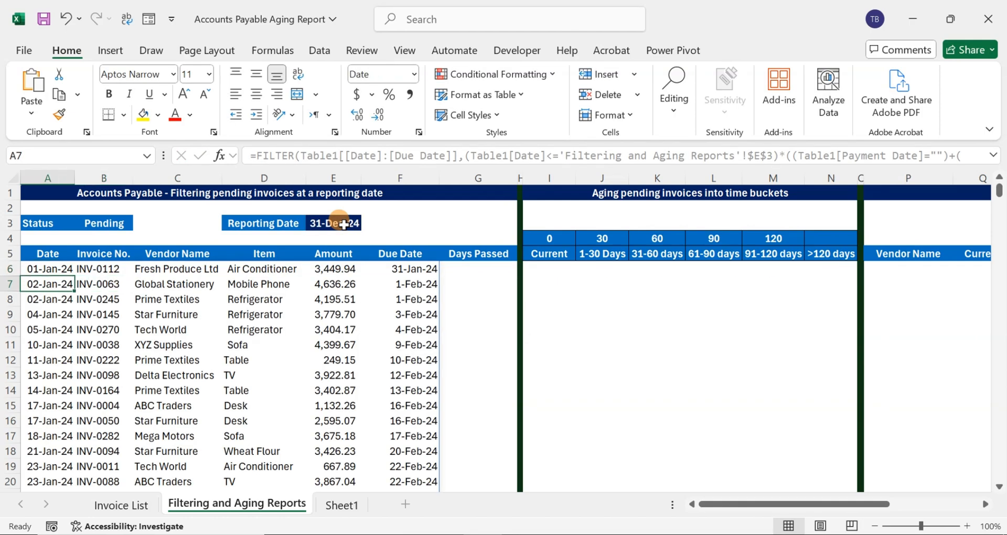
Examine the filtered invoices down to the last row and return to the Reporting Date cell E3
{"action": "key", "text": "ctrl+Down"}
{"action": "key", "text": "Up"}
{"action": "key", "text": "ctrl+Up"}
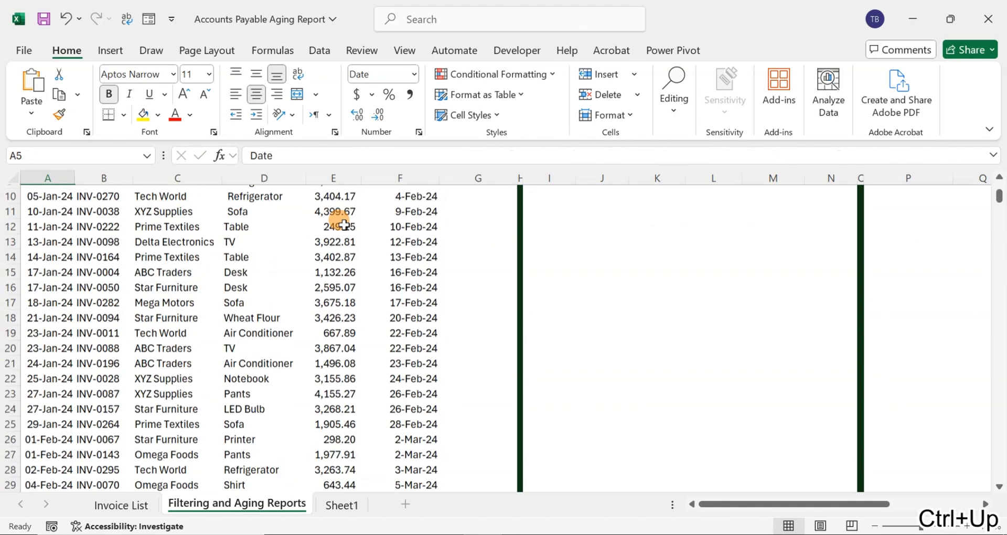
{"action": "key", "text": "Right"}
{"action": "key", "text": "Right"}
{"action": "key", "text": "Right"}
{"action": "key", "text": "Up"}
{"action": "key", "text": "Up"}
{"action": "key", "text": "Up"}
{"action": "key", "text": "Up"}
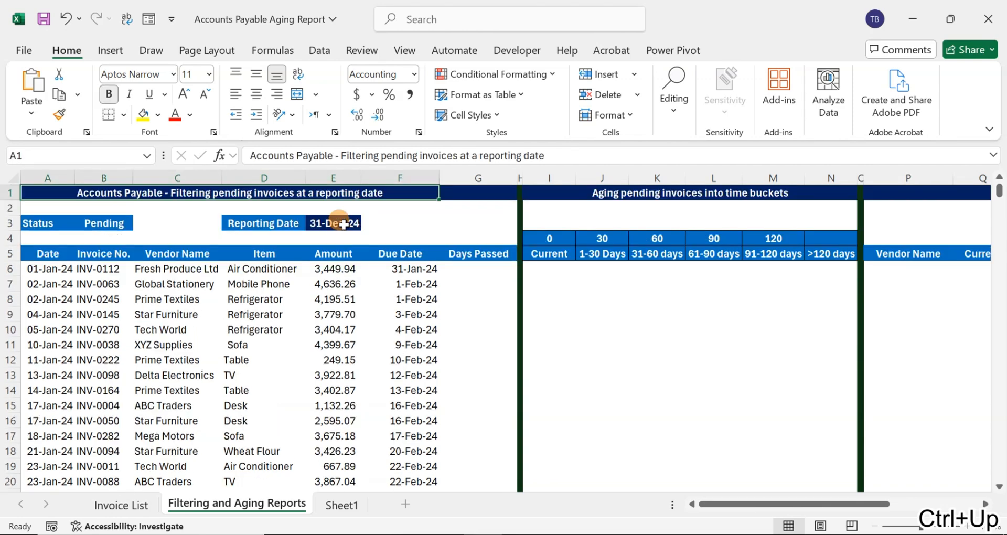
{"action": "key", "text": "Right"}
{"action": "key", "text": "Down"}
{"action": "key", "text": "Down"}
{"action": "key", "text": "Left"}
{"action": "key", "text": "Left"}
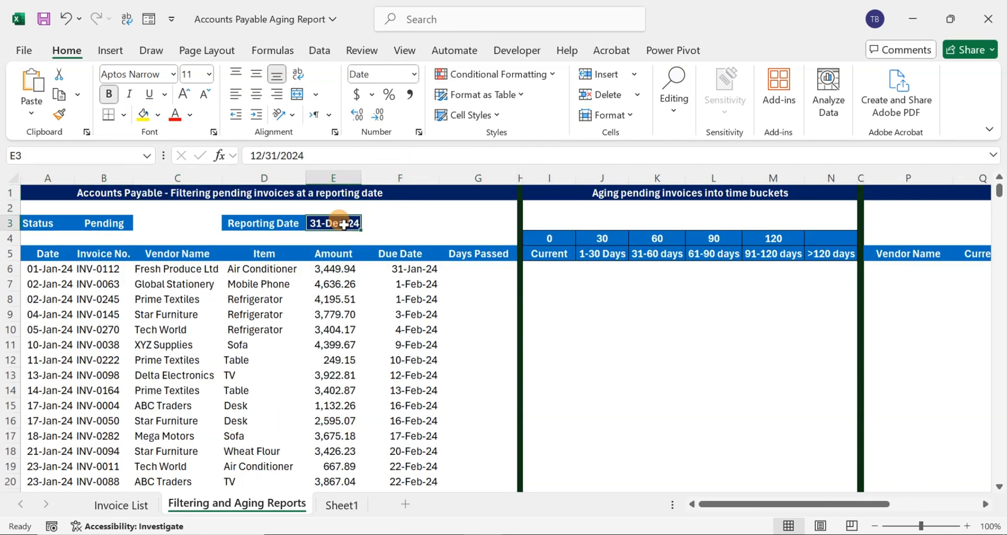
Set the Reporting Date in E3 to 1/10/2024 to test the filtered invoice list
{"action": "key", "text": "F2"}
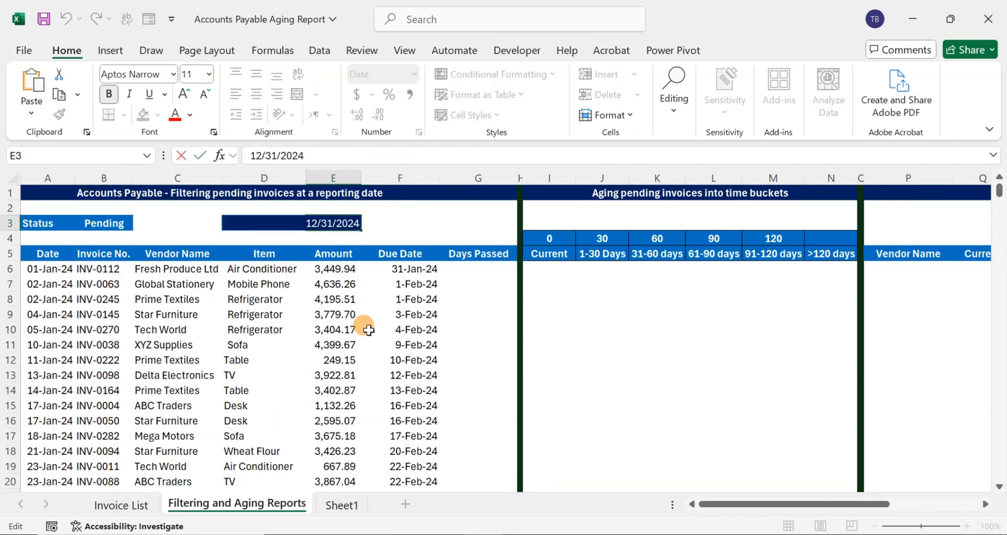
{"action": "key", "text": "BackSpace"}
{"action": "key", "text": "BackSpace"}
{"action": "type", "text": "10"}
{"action": "key", "text": "BackSpace"}
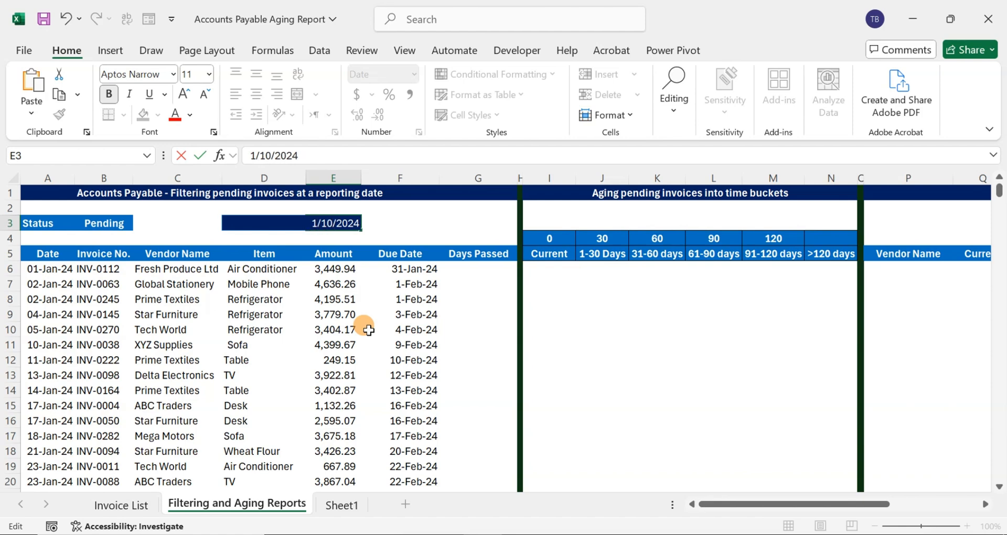
{"action": "key", "text": "Return"}
{"action": "key", "text": "Down"}
{"action": "key", "text": "Down"}
{"action": "key", "text": "Down"}
{"action": "key", "text": "Down"}
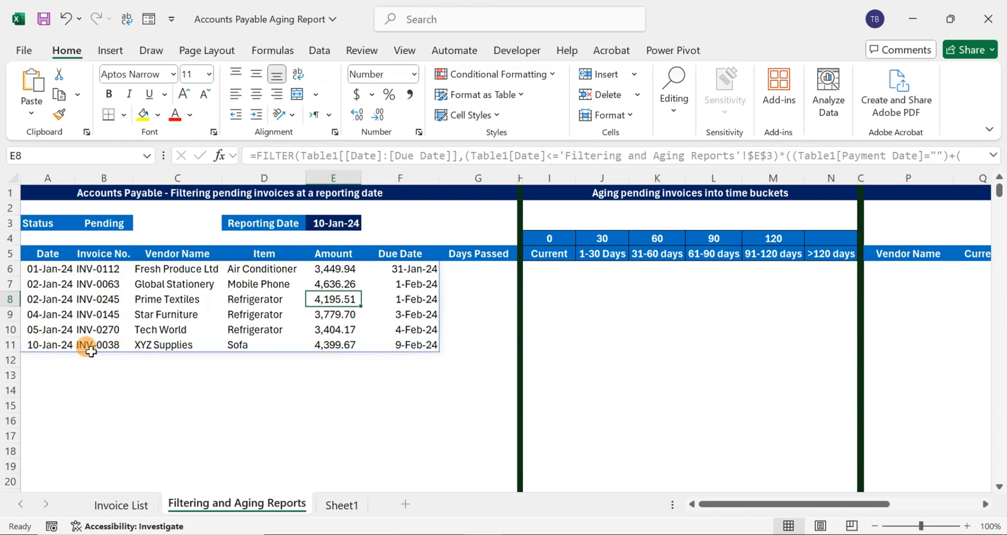
Check the filtered invoice dates in A6:A11 against the reporting date in E3
{"action": "left_click", "coordinate": [53, 270]}
{"action": "key", "text": "ctrl+shift+Down"}
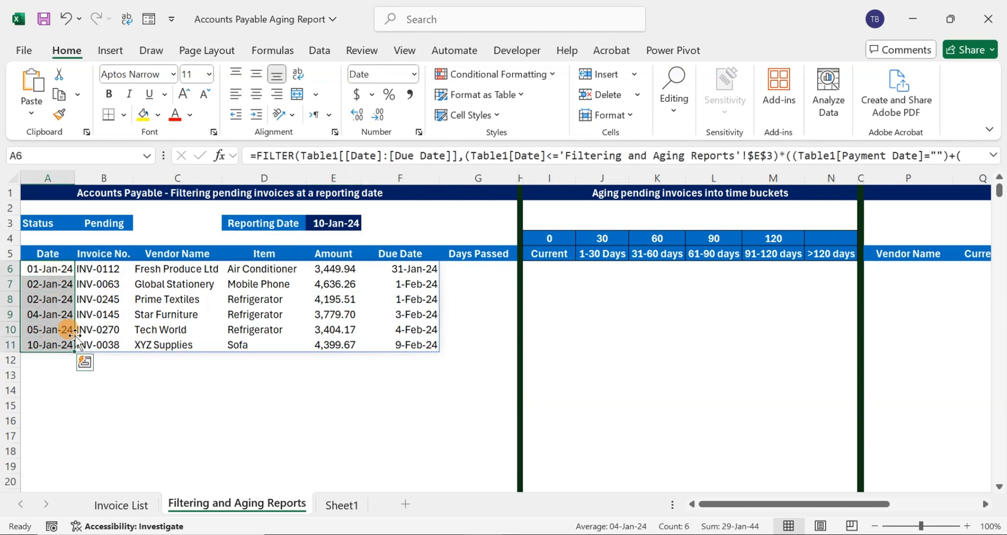
{"action": "left_click", "coordinate": [317, 225]}
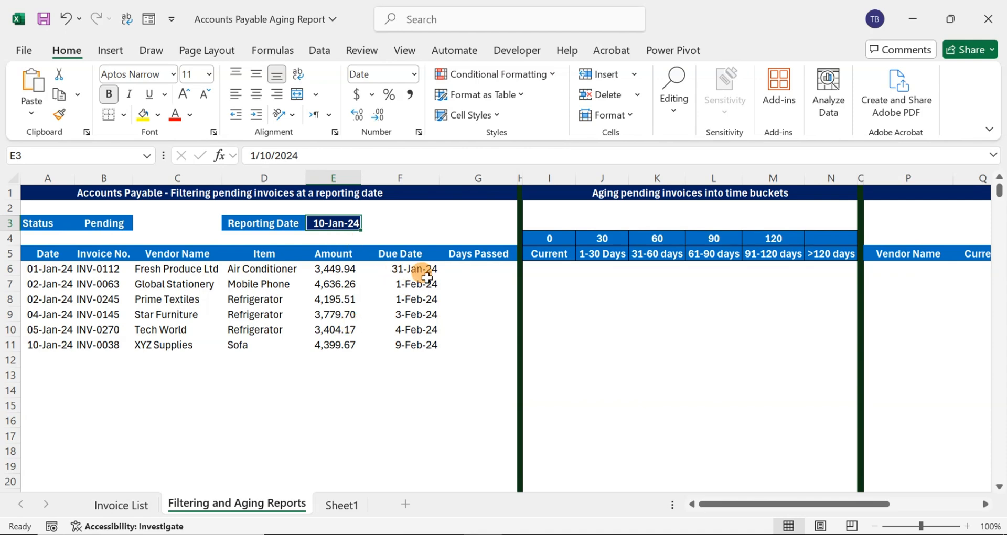
{"action": "left_click", "coordinate": [456, 268]}
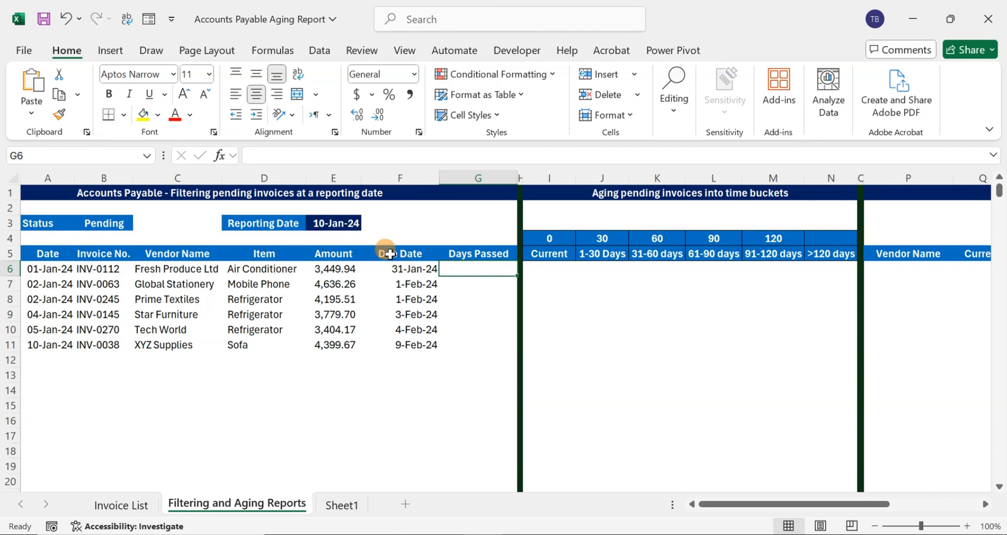
Set the Reporting Date in E3 back to 12/31/2024
{"action": "left_click", "coordinate": [325, 221]}
{"action": "left_click", "coordinate": [273, 153]}
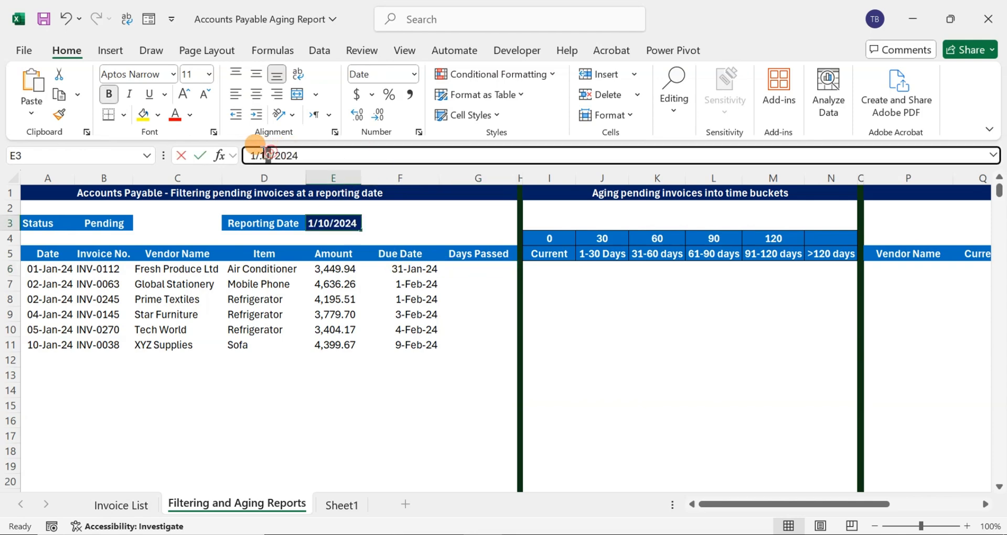
{"action": "key", "text": "BackSpace"}
{"action": "key", "text": "BackSpace"}
{"action": "type", "text": "31"}
{"action": "left_click", "coordinate": [256, 152]}
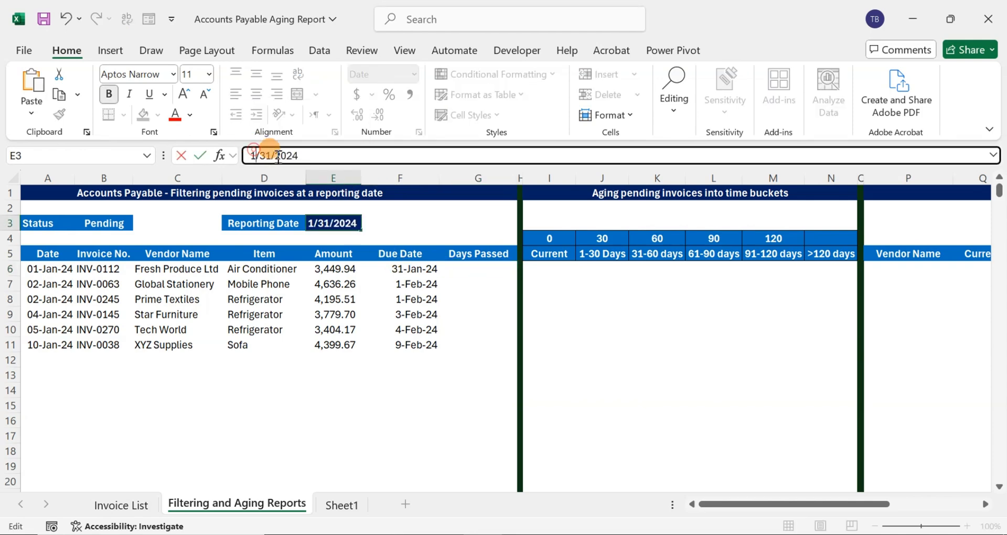
{"action": "type", "text": "2"}
{"action": "key", "text": "Return"}
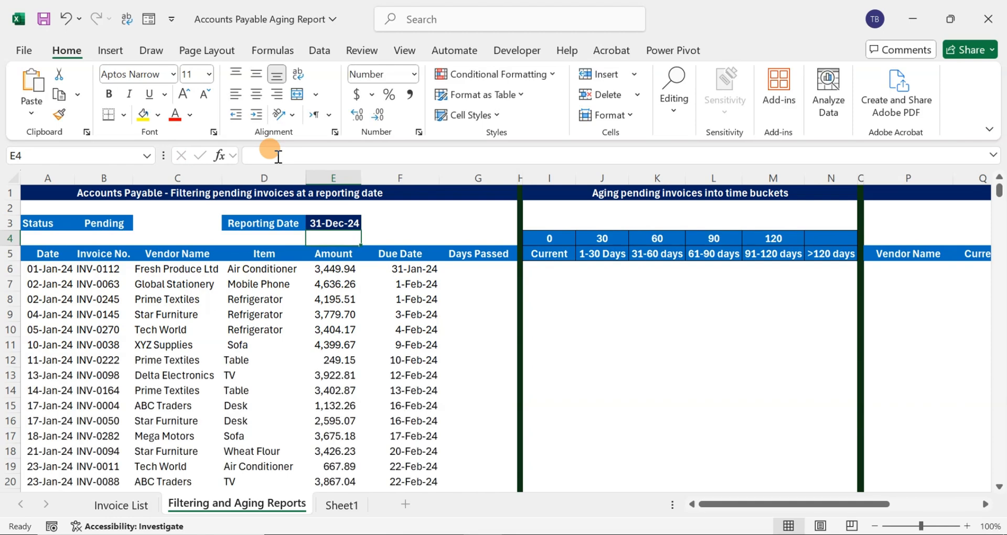
Start the Days Passed formula in G6 with the reporting date as absolute reference $E$3
{"action": "key", "text": "Right"}
{"action": "key", "text": "Right"}
{"action": "key", "text": "Down"}
{"action": "key", "text": "Down"}
{"action": "type", "text": "="}
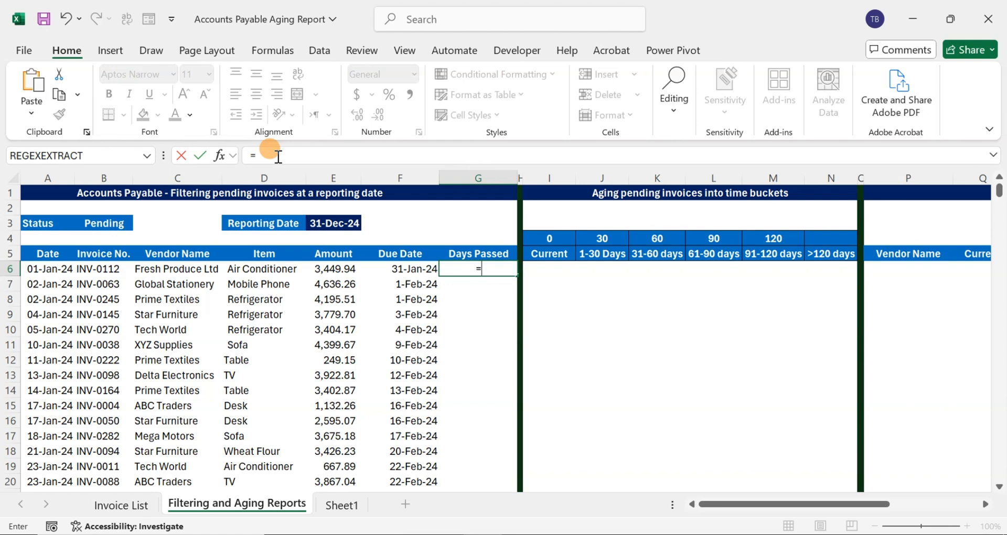
{"action": "key", "text": "Left"}
{"action": "key", "text": "Left"}
{"action": "key", "text": "Up"}
{"action": "key", "text": "Up"}
{"action": "key", "text": "Up"}
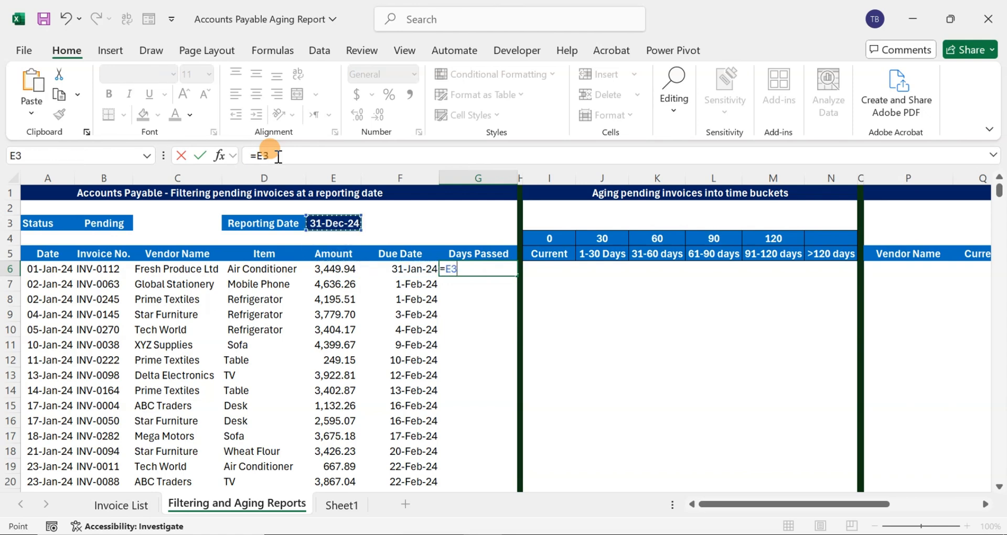
{"action": "key", "text": "F4"}
Subtract the due date F6, enter the formula and fill it down the Days Passed column
{"action": "type", "text": "-"}
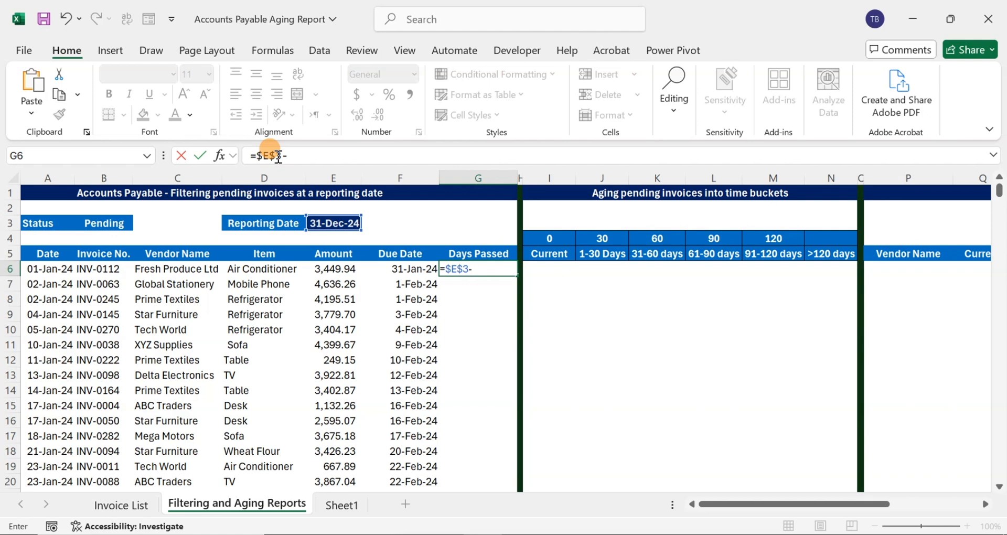
{"action": "key", "text": "Left"}
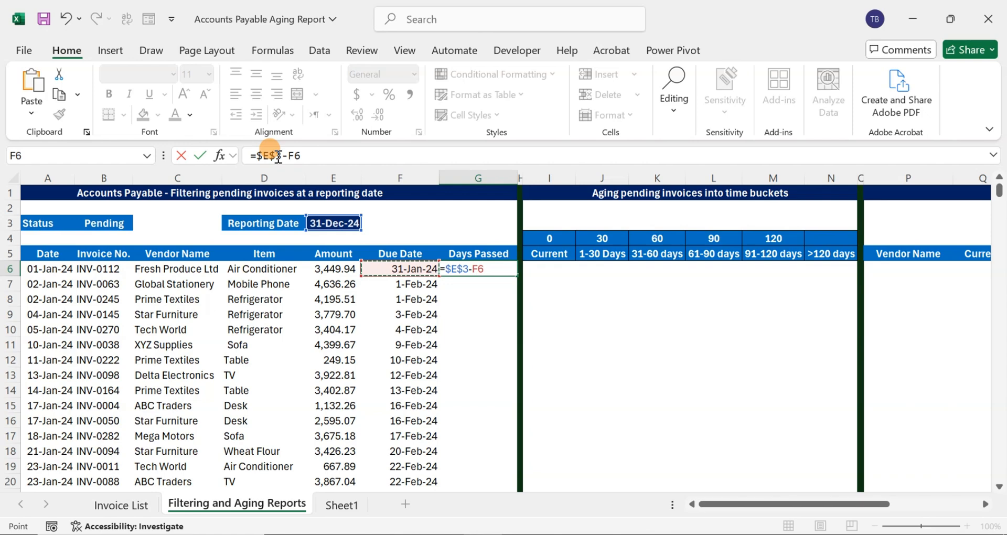
{"action": "key", "text": "Return"}
{"action": "key", "text": "Up"}
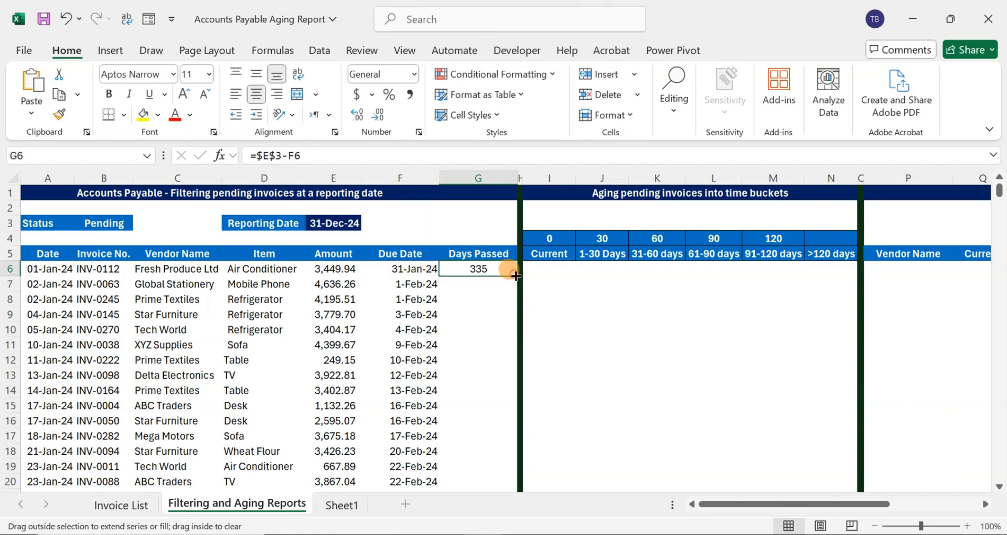
{"action": "double_click", "coordinate": [515, 275]}
{"action": "left_click", "coordinate": [476, 272]}
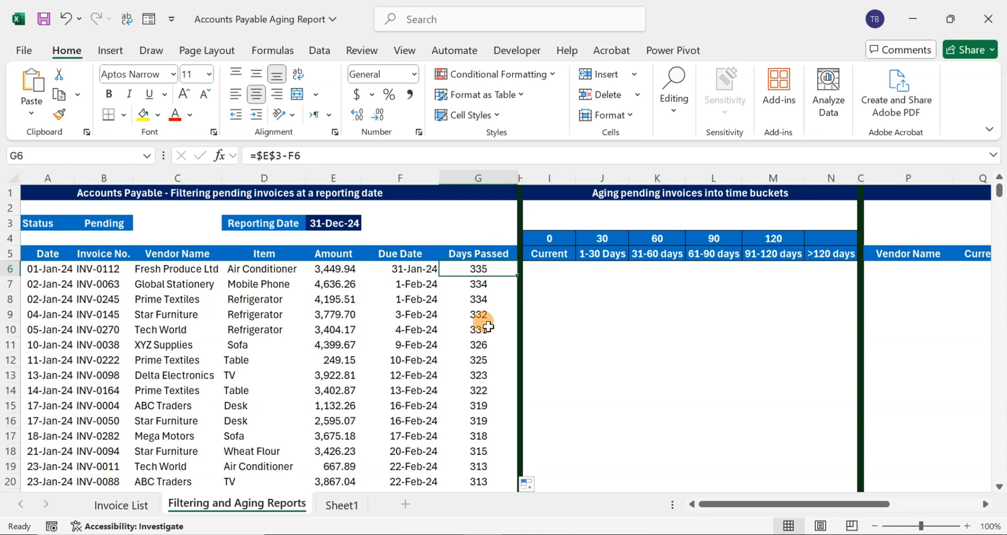
Examine the Days Passed values down to the last invoice row and return to G6
{"action": "scroll", "coordinate": [480, 310], "scroll_direction": "down", "scroll_amount": 5}
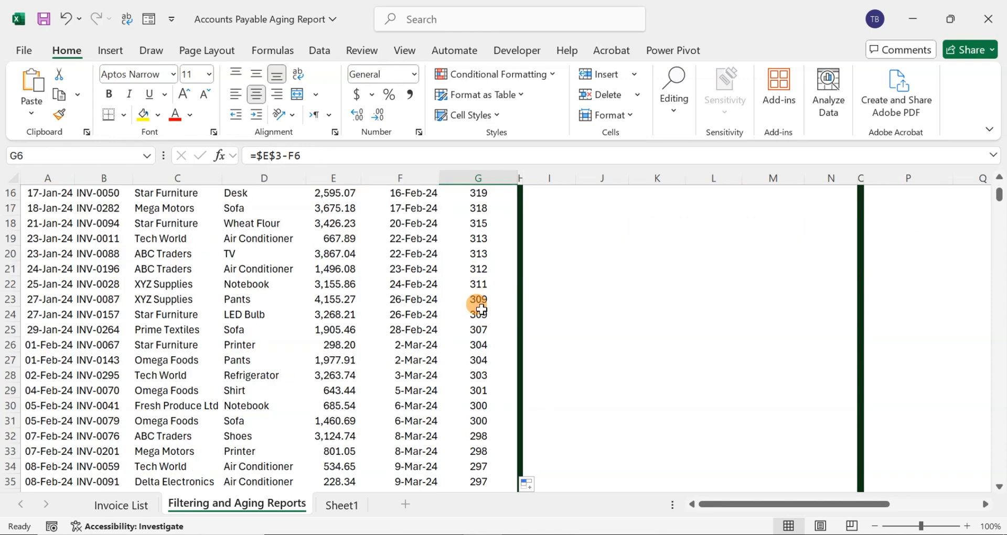
{"action": "key", "text": "ctrl+Down"}
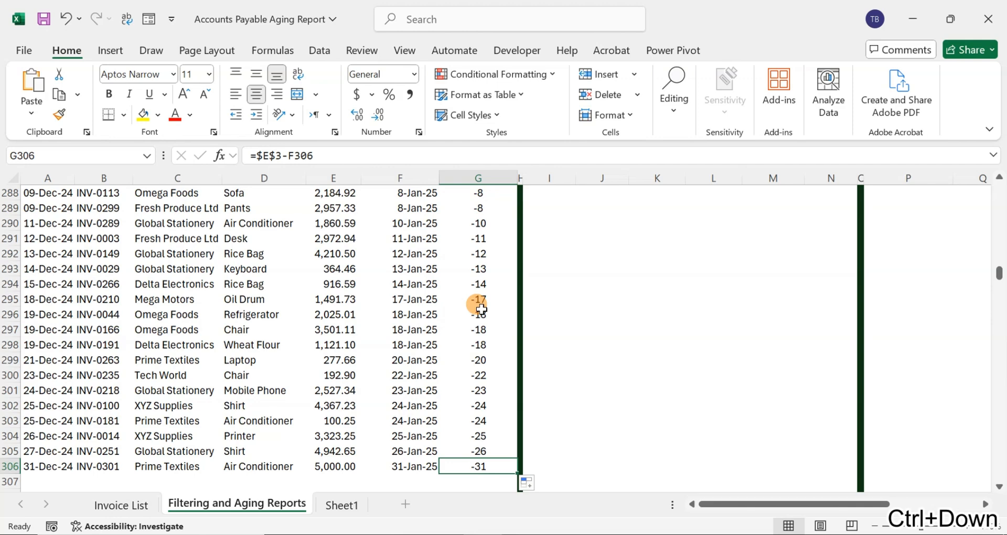
{"action": "key", "text": "ctrl+Up"}
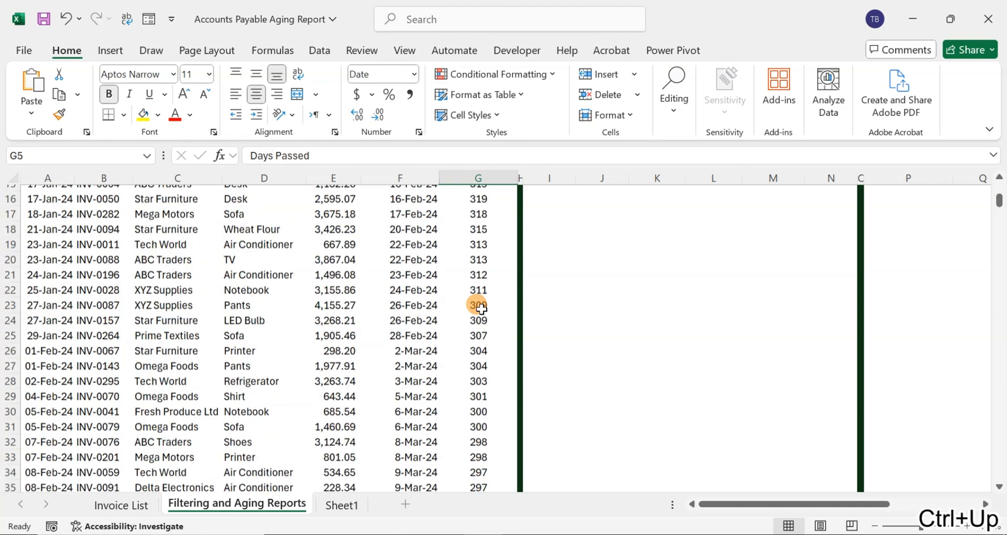
{"action": "key", "text": "Up"}
{"action": "key", "text": "Up"}
{"action": "key", "text": "Up"}
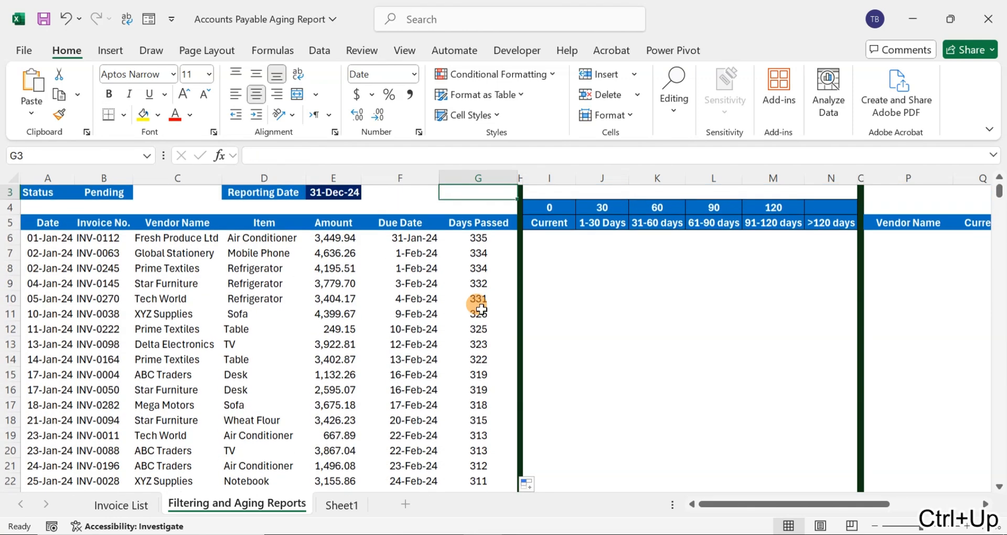
{"action": "key", "text": "Down"}
{"action": "key", "text": "Down"}
{"action": "key", "text": "Down"}
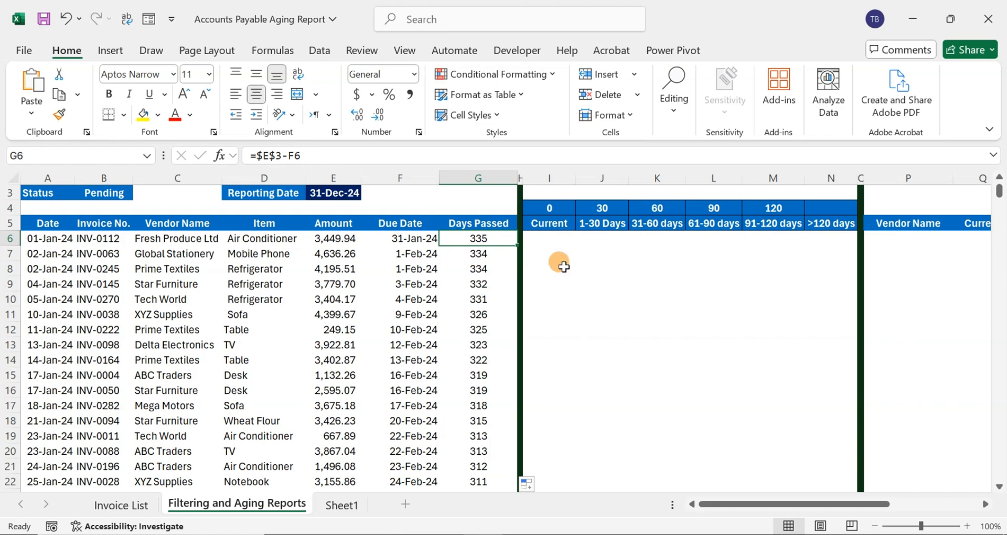
{"action": "scroll", "coordinate": [554, 272], "scroll_direction": "up", "scroll_amount": 2}
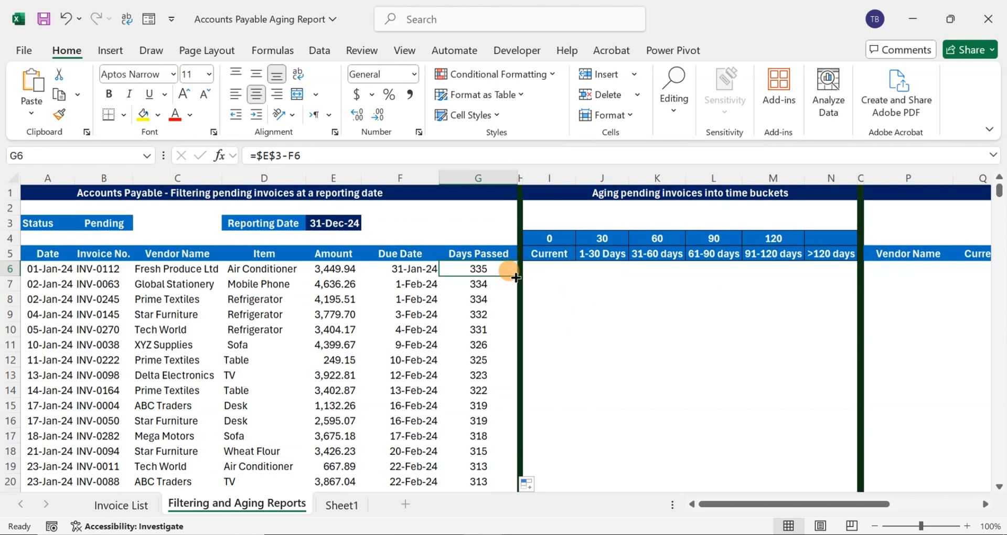